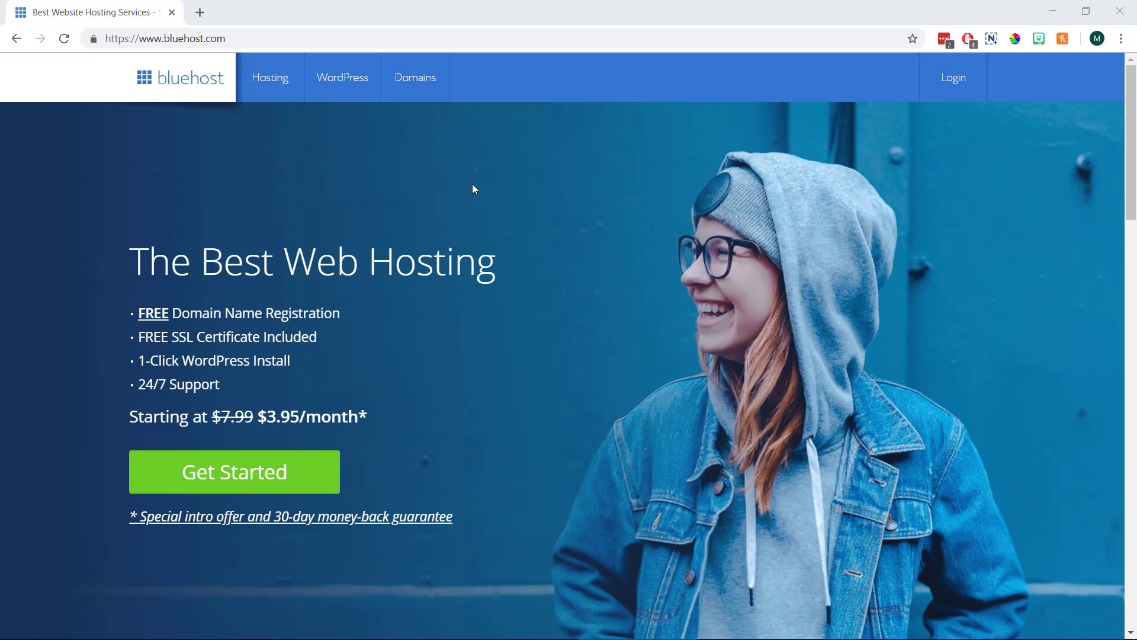
Choose the Basic $3.95/month plan from Bluehost's Shared Hosting plans.
{"action": "mouse_move", "coordinate": [268, 84]}
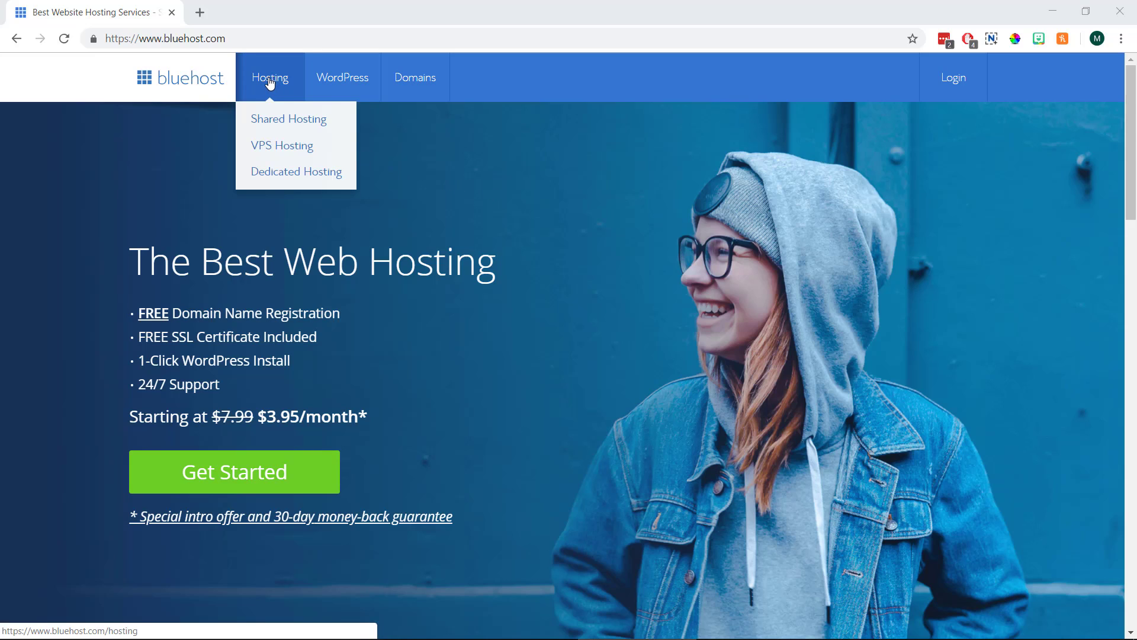
{"action": "left_click", "coordinate": [284, 123]}
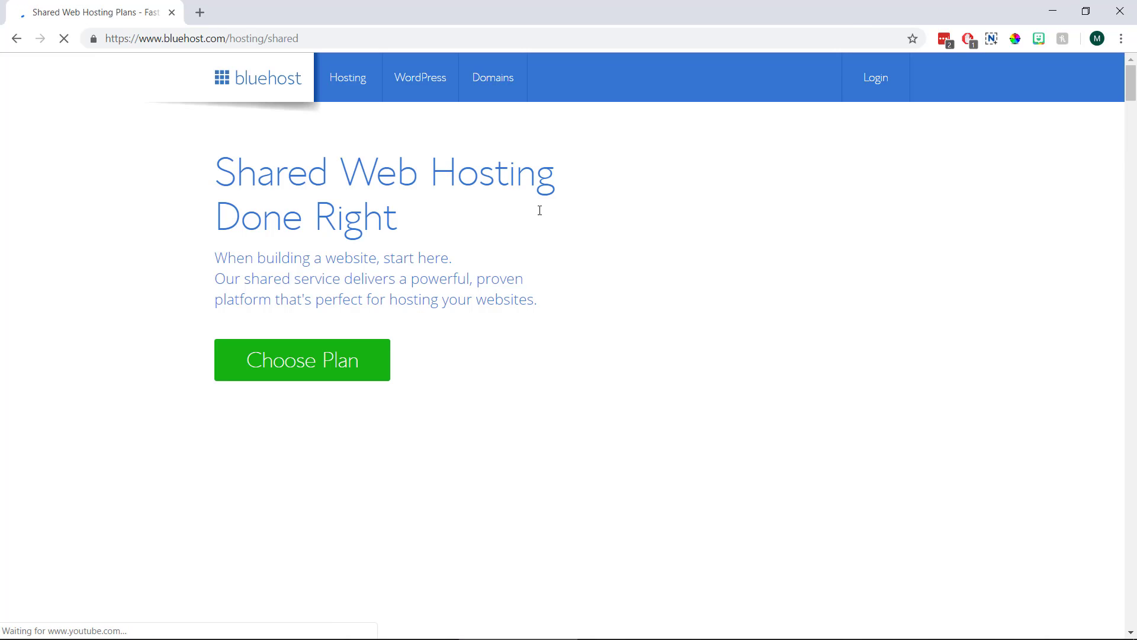
{"action": "left_click_drag", "start_coordinate": [1132, 121], "coordinate": [1135, 175]}
{"action": "scroll", "coordinate": [1134, 177], "scroll_direction": "down", "scroll_amount": 1}
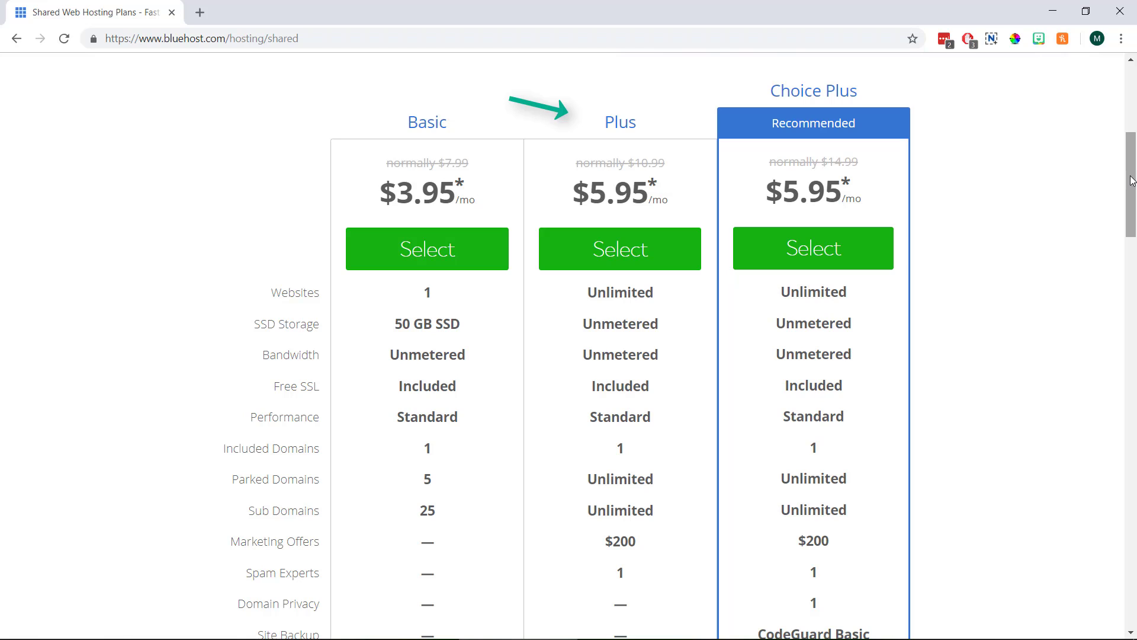
{"action": "left_click", "coordinate": [469, 261]}
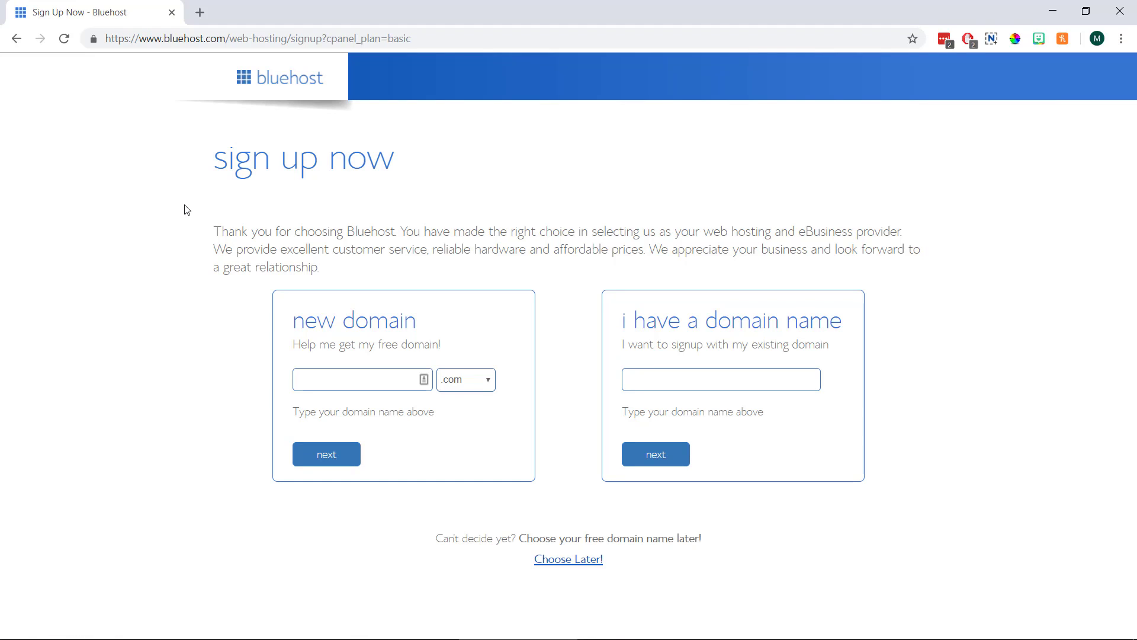
Enter timetostartblogging with the .com ending as the new domain and check availability.
{"action": "left_click", "coordinate": [345, 372]}
{"action": "type", "text": "timetostartblogging"}
{"action": "left_click", "coordinate": [491, 385]}
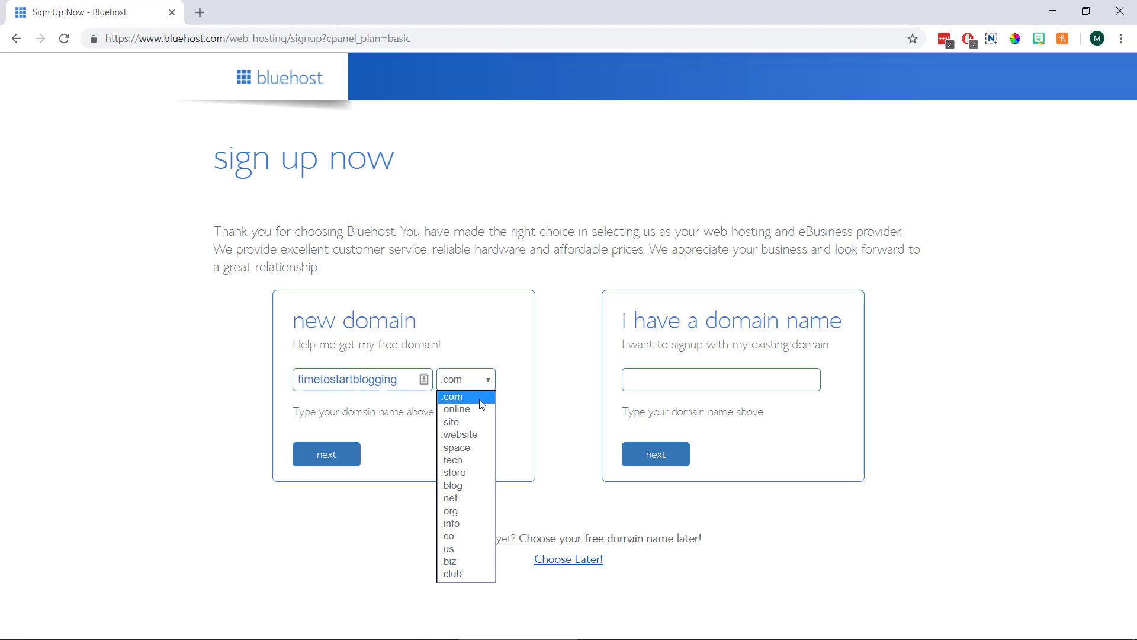
{"action": "left_click", "coordinate": [481, 402]}
{"action": "left_click", "coordinate": [344, 453]}
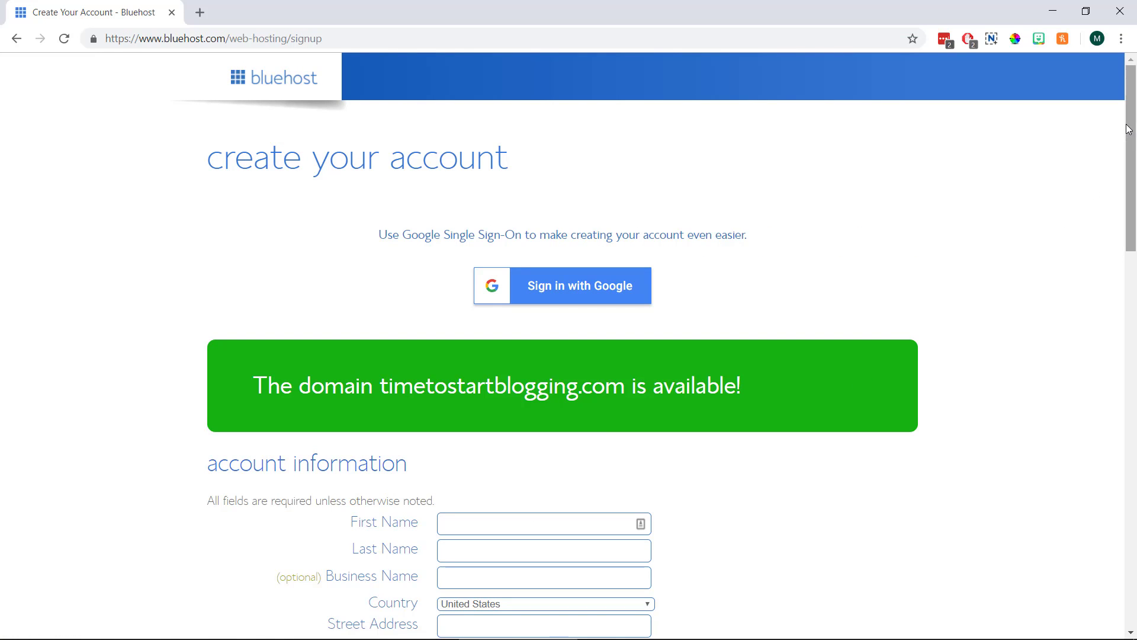
Untick the Domain Privacy Protection, SiteLock Security and Codeguard Basic package extras.
{"action": "left_click_drag", "start_coordinate": [1129, 141], "coordinate": [1130, 214]}
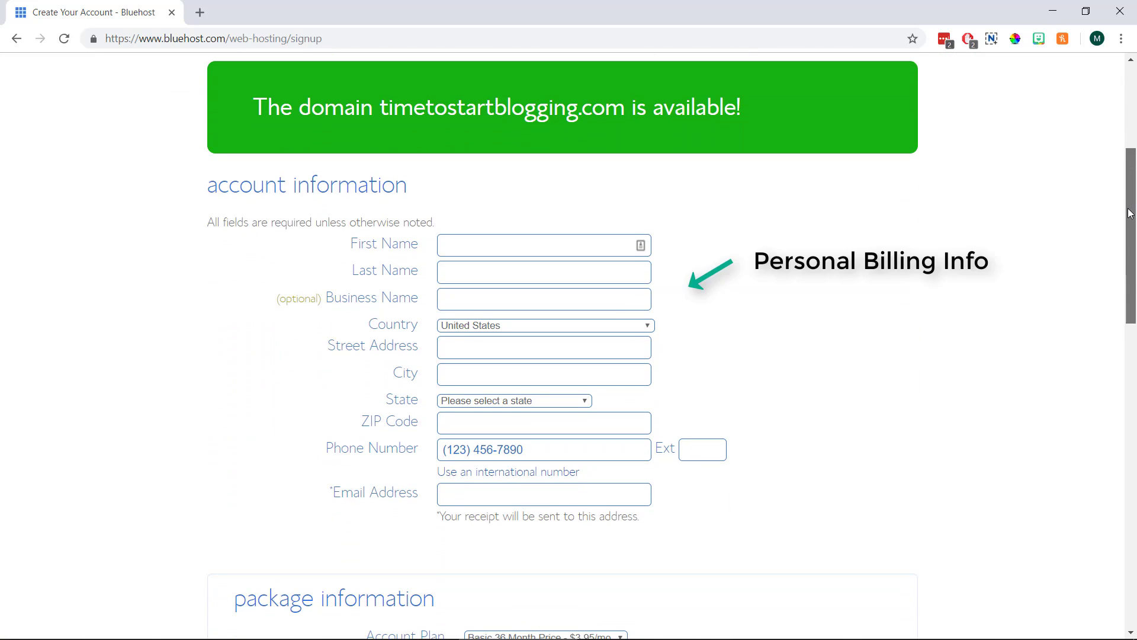
{"action": "left_click_drag", "start_coordinate": [1129, 213], "coordinate": [1135, 366]}
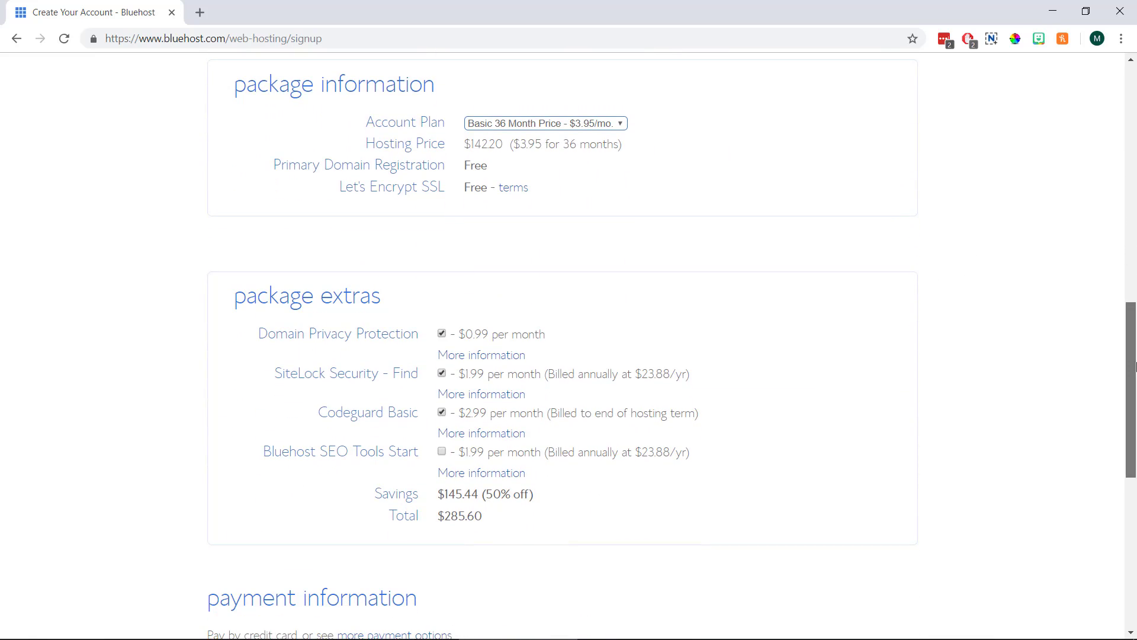
{"action": "left_click_drag", "start_coordinate": [1136, 368], "coordinate": [1134, 367]}
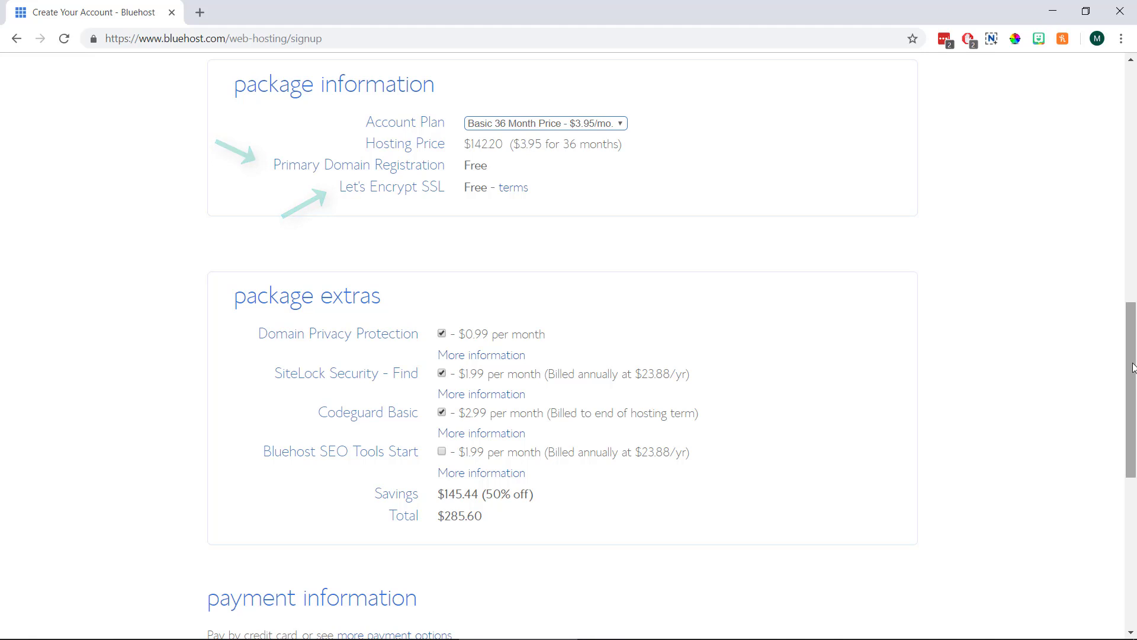
{"action": "key", "text": "Up"}
{"action": "key", "text": "Up"}
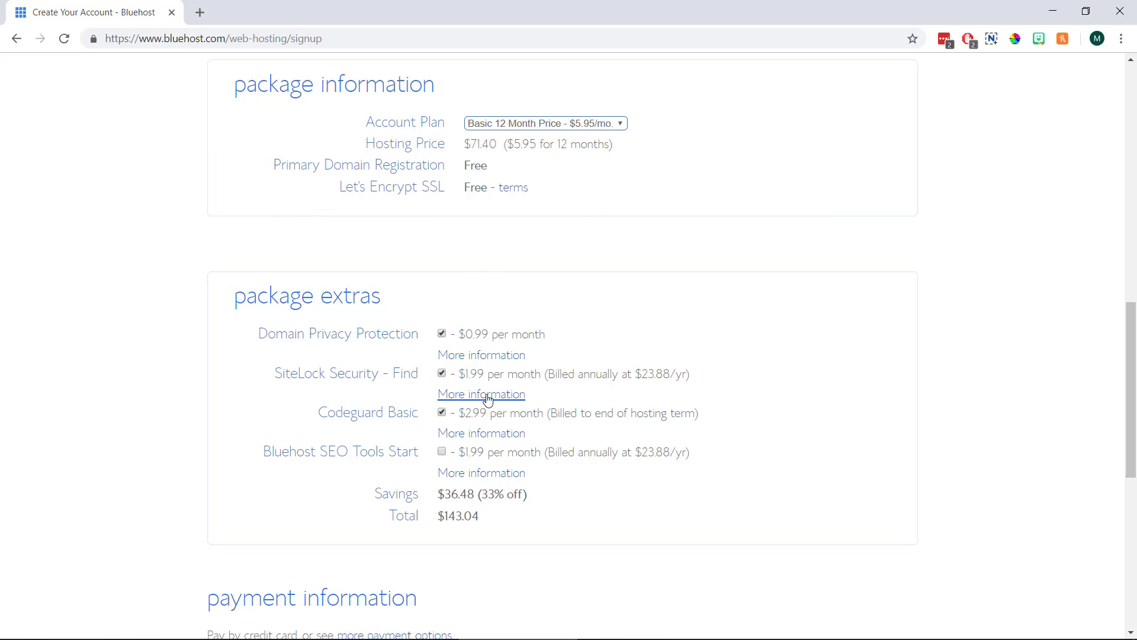
{"action": "left_click", "coordinate": [441, 334]}
{"action": "left_click", "coordinate": [443, 373]}
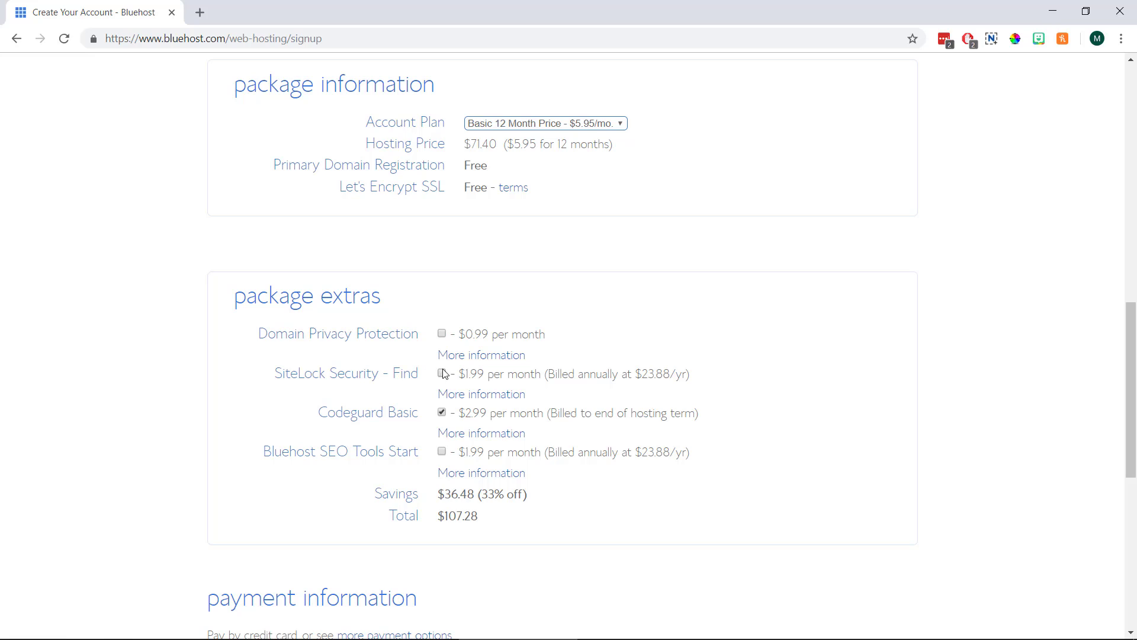
{"action": "left_click", "coordinate": [442, 411]}
Set the account plan to Basic 36 Month, bringing the total to $142.20.
{"action": "left_click", "coordinate": [610, 123]}
{"action": "left_click", "coordinate": [595, 149]}
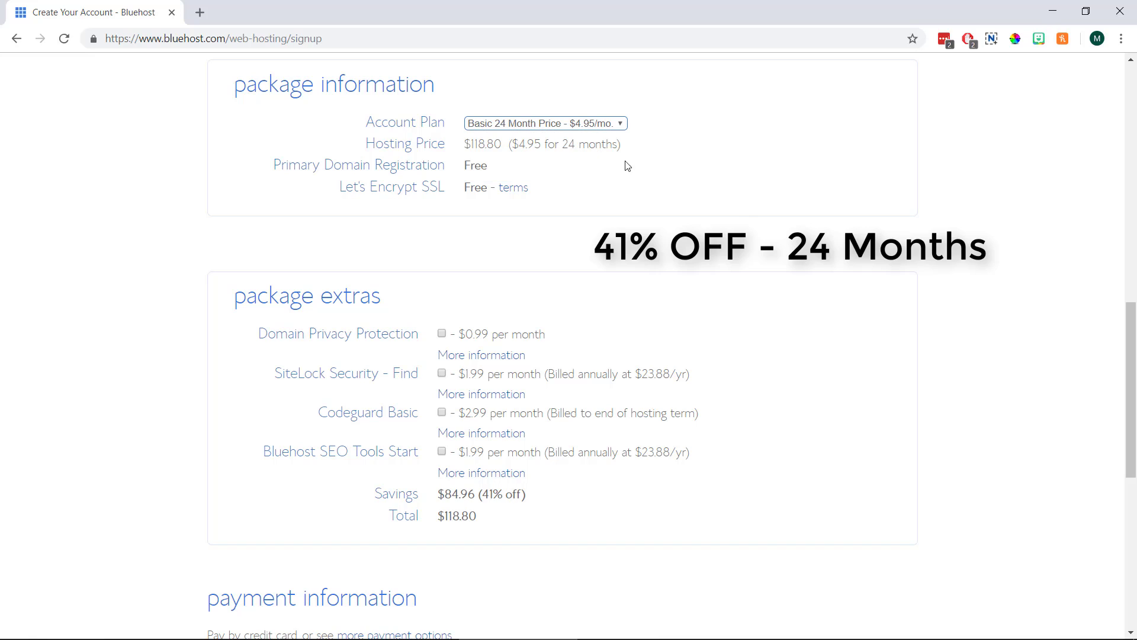
{"action": "left_click", "coordinate": [609, 125]}
{"action": "left_click", "coordinate": [587, 160]}
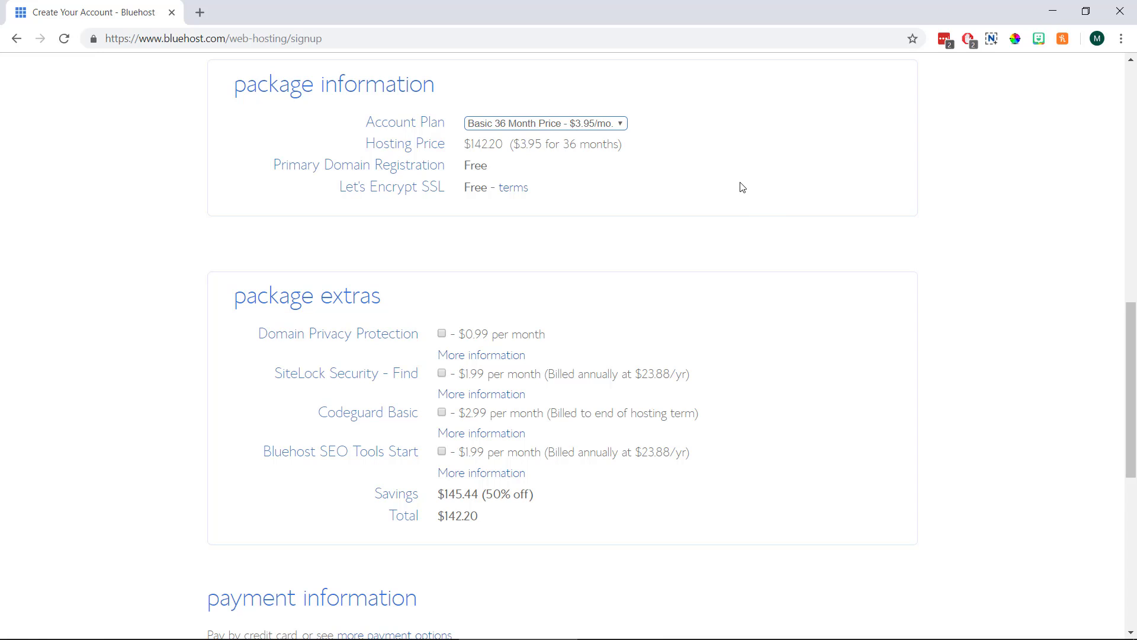
Pay with PayPal, agreeing to the terms of service and opting out of marketing emails.
{"action": "scroll", "coordinate": [742, 187], "scroll_direction": "down", "scroll_amount": 6}
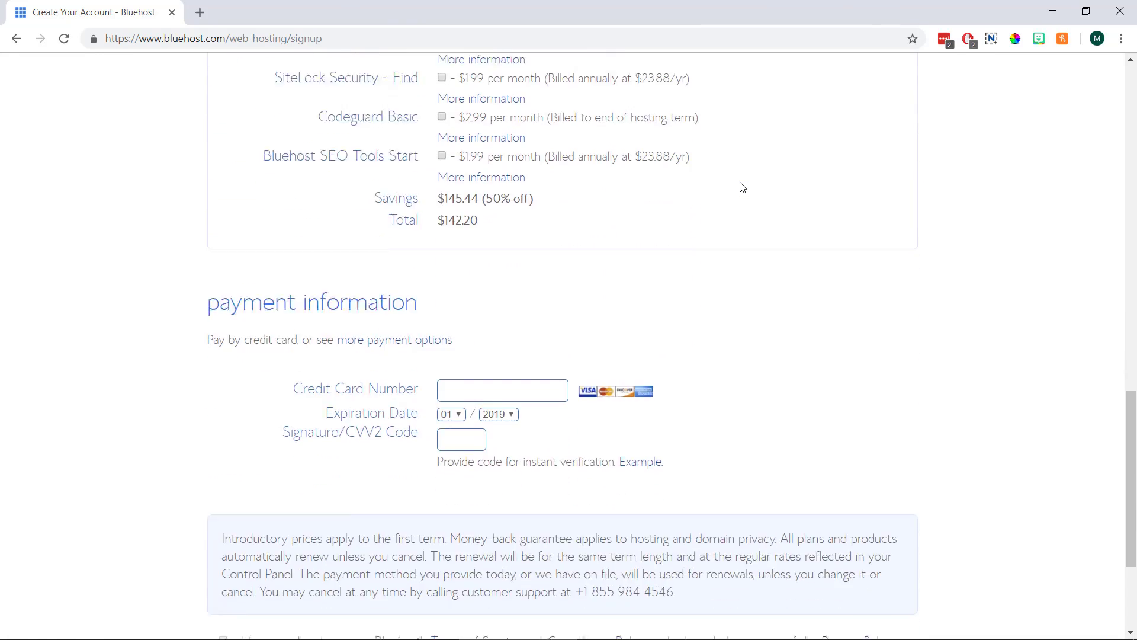
{"action": "scroll", "coordinate": [743, 187], "scroll_direction": "down", "scroll_amount": 1}
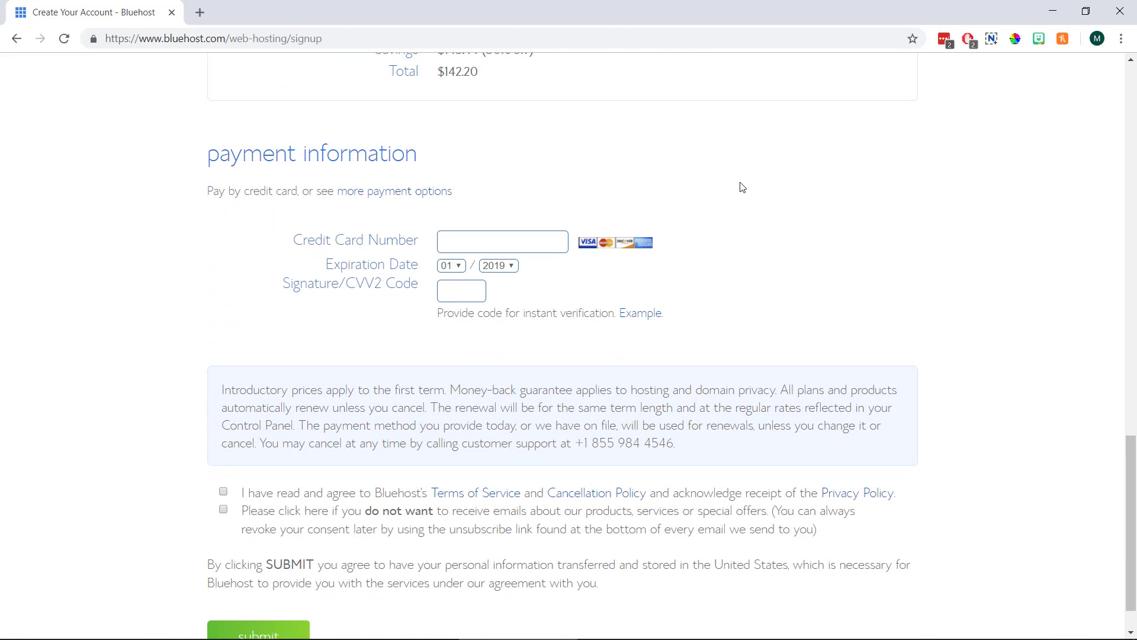
{"action": "left_click", "coordinate": [443, 196]}
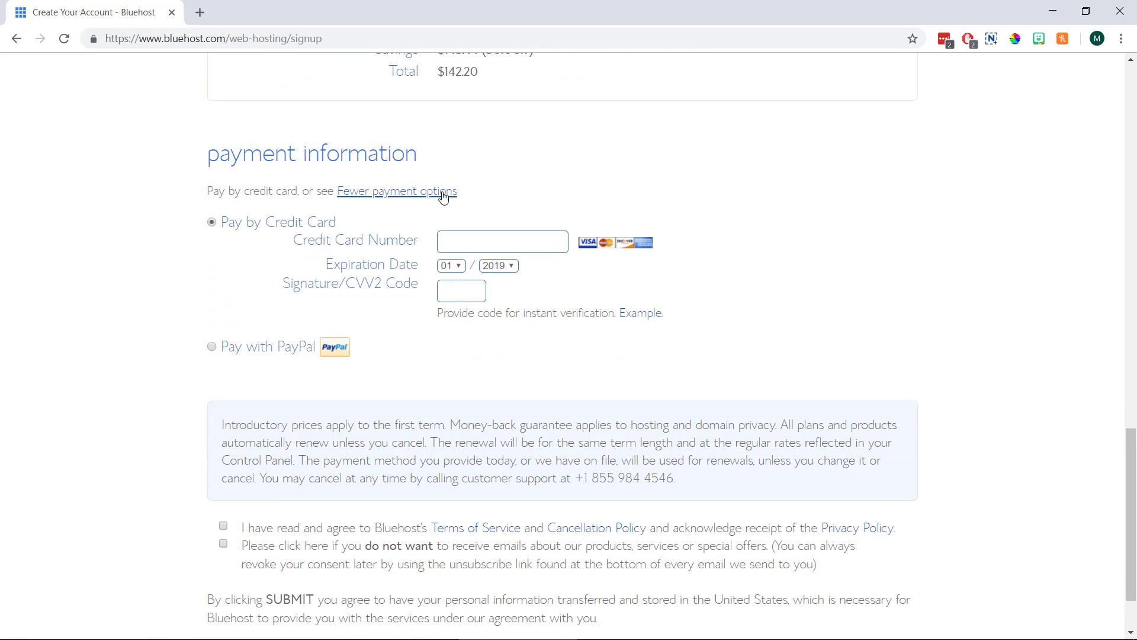
{"action": "left_click", "coordinate": [211, 347]}
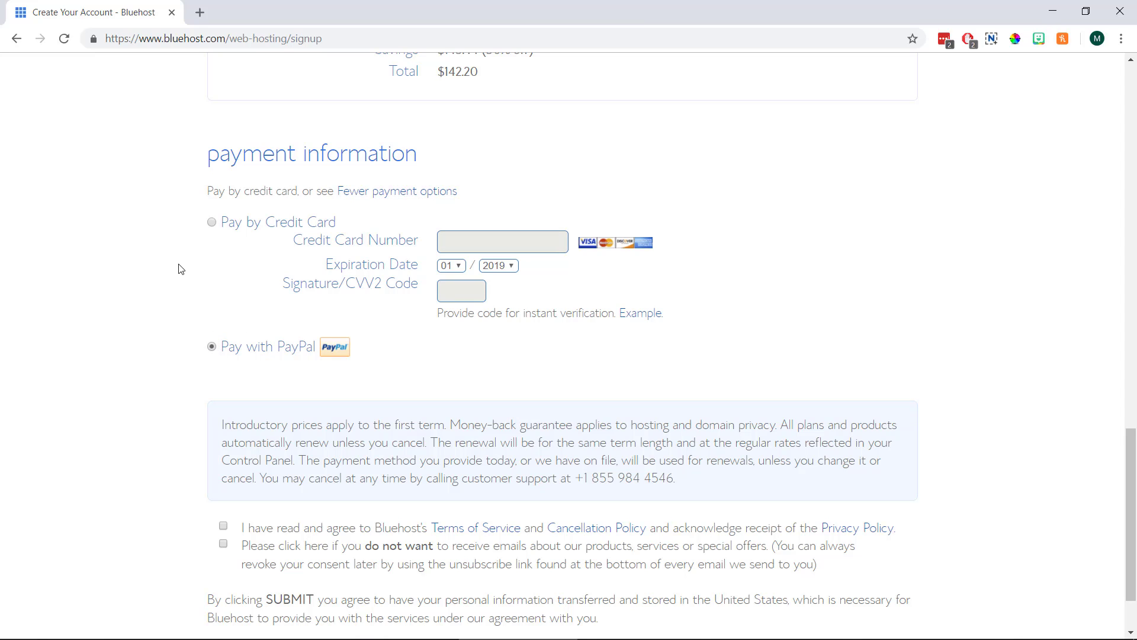
{"action": "scroll", "coordinate": [180, 270], "scroll_direction": "down", "scroll_amount": 1}
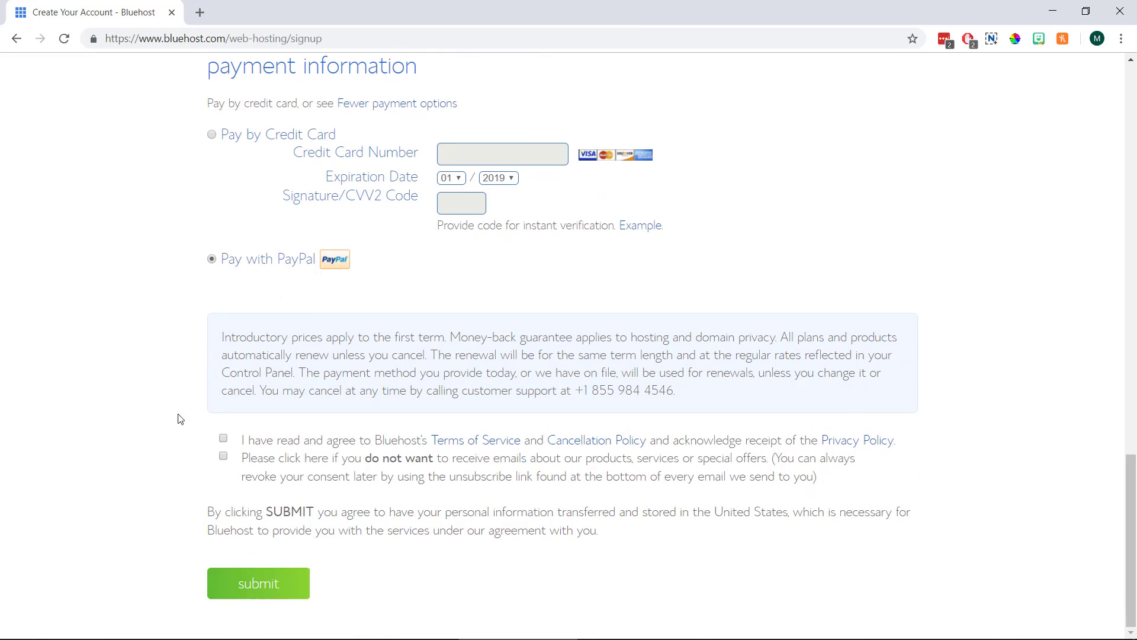
{"action": "left_click", "coordinate": [222, 438]}
{"action": "left_click", "coordinate": [223, 456]}
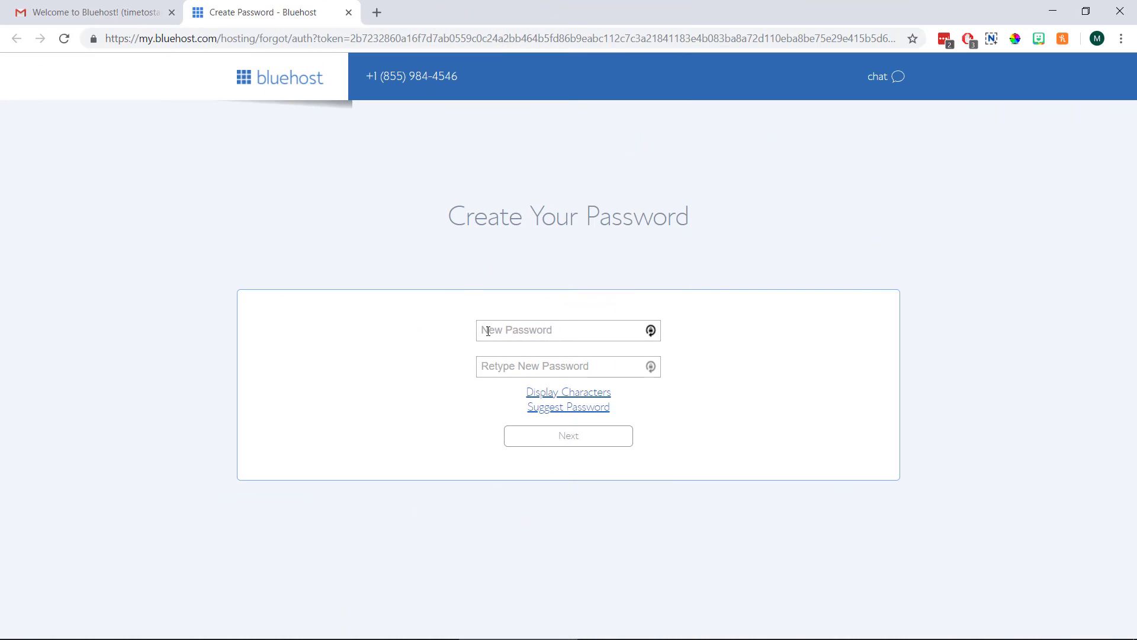
Create the account password, accept the privacy policy and terms, and log in.
{"action": "left_click", "coordinate": [488, 331]}
{"action": "key", "text": "Tab"}
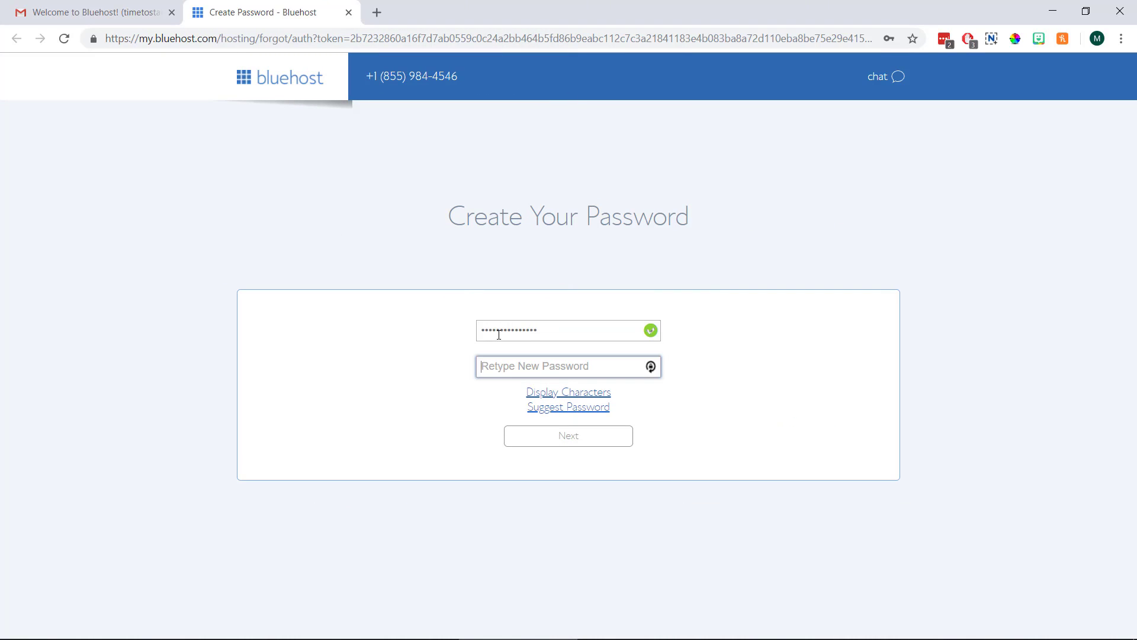
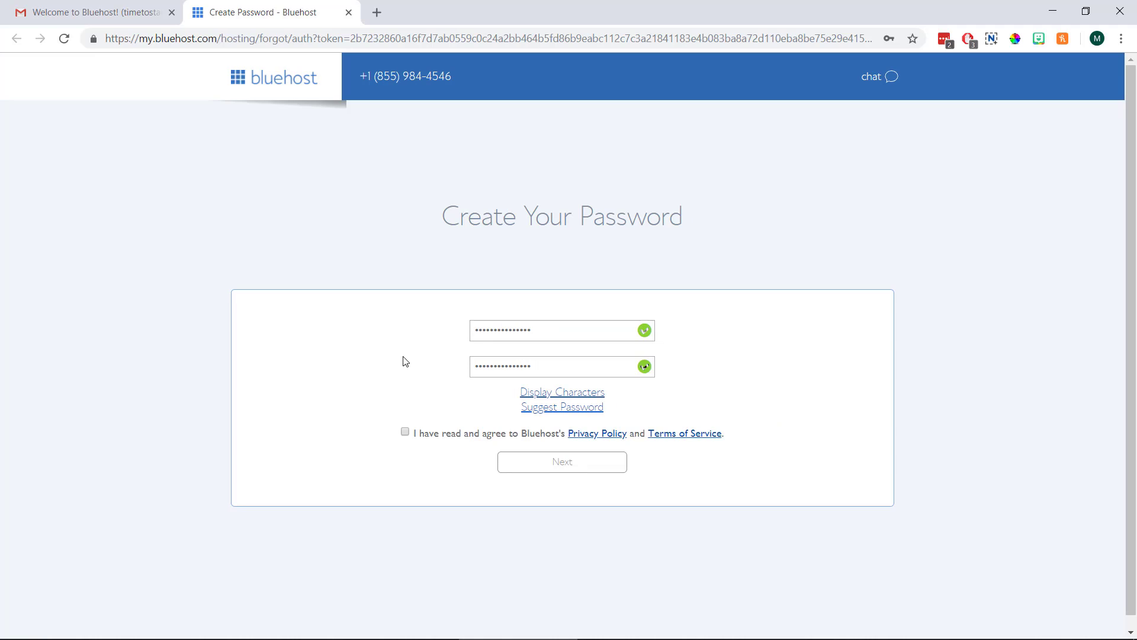
{"action": "left_click", "coordinate": [405, 432]}
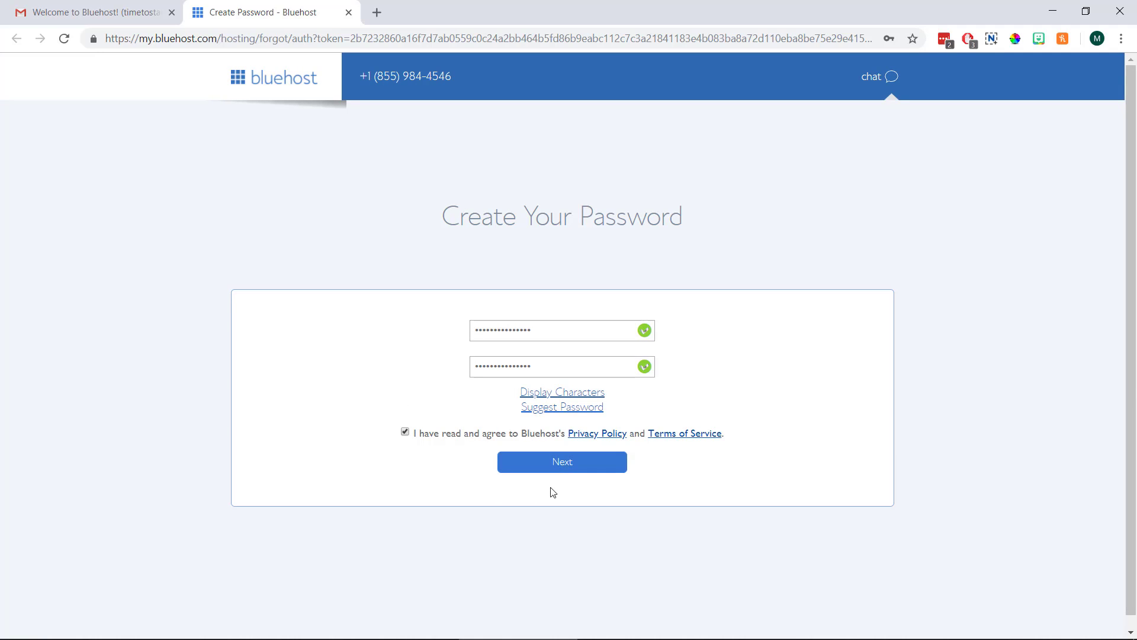
{"action": "left_click", "coordinate": [572, 467]}
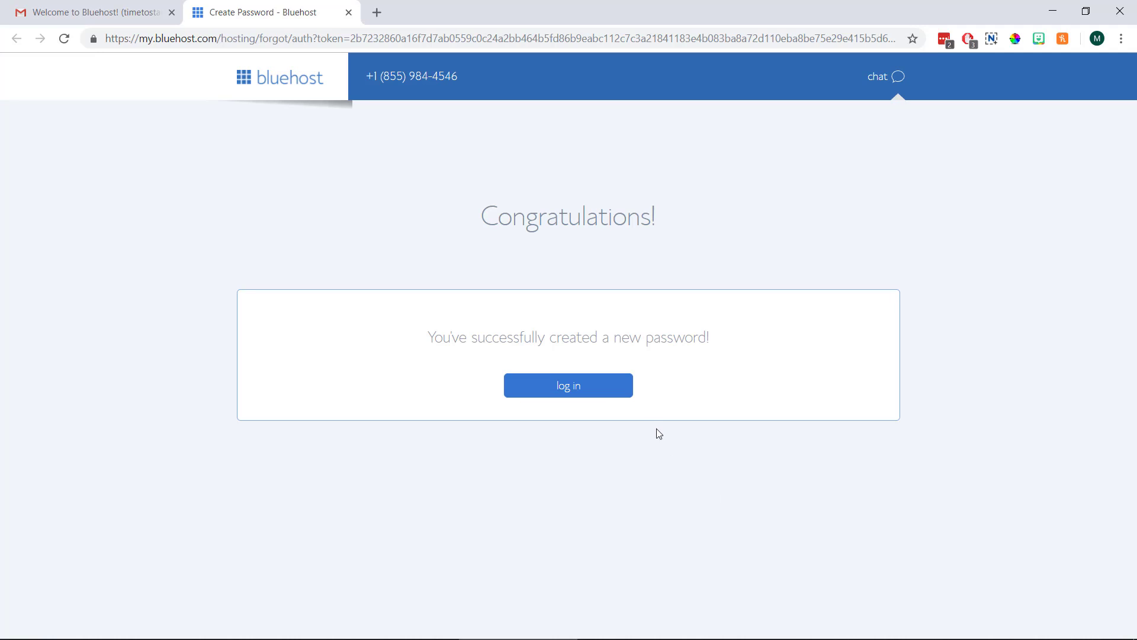
{"action": "left_click", "coordinate": [606, 387]}
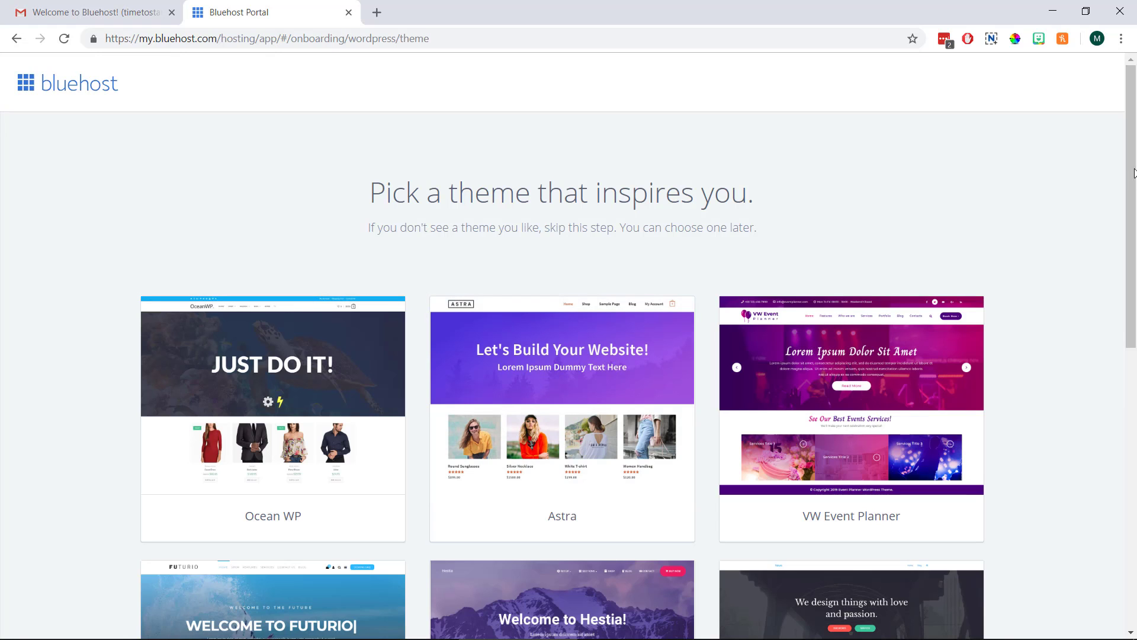
Skip choosing a theme so Bluehost finishes setting up WordPress.
{"action": "left_click_drag", "start_coordinate": [1128, 181], "coordinate": [1123, 303]}
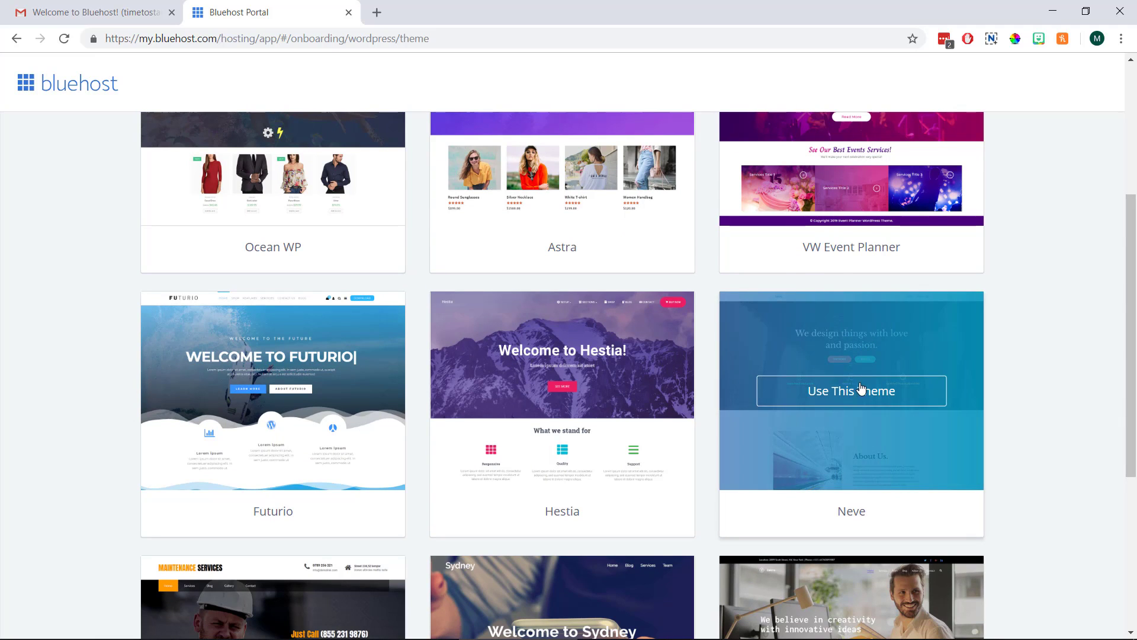
{"action": "left_click_drag", "start_coordinate": [1126, 328], "coordinate": [1127, 481]}
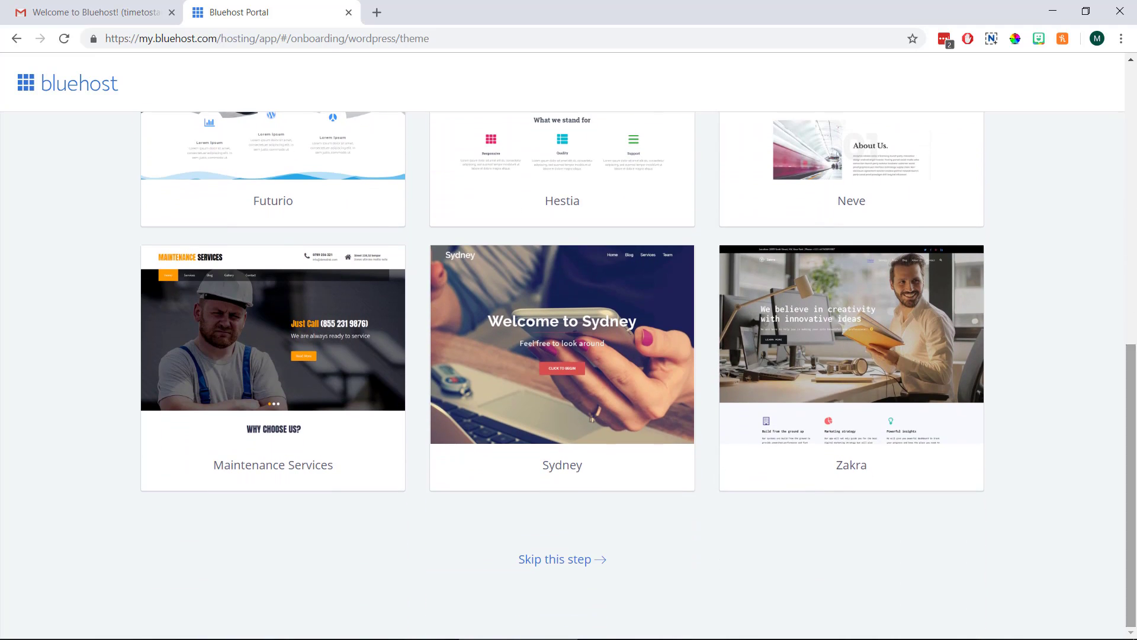
{"action": "left_click", "coordinate": [566, 563]}
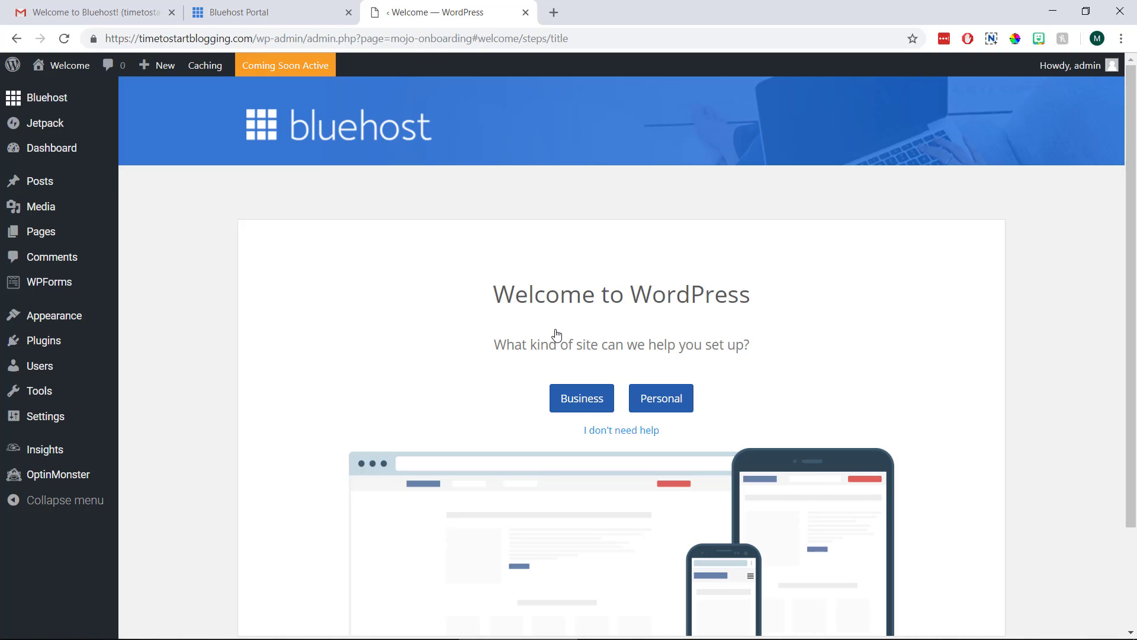
Start a new site named 'My Cool Blog' with tagline 'This is my tagline!'.
{"action": "key", "text": "ctrl+w"}
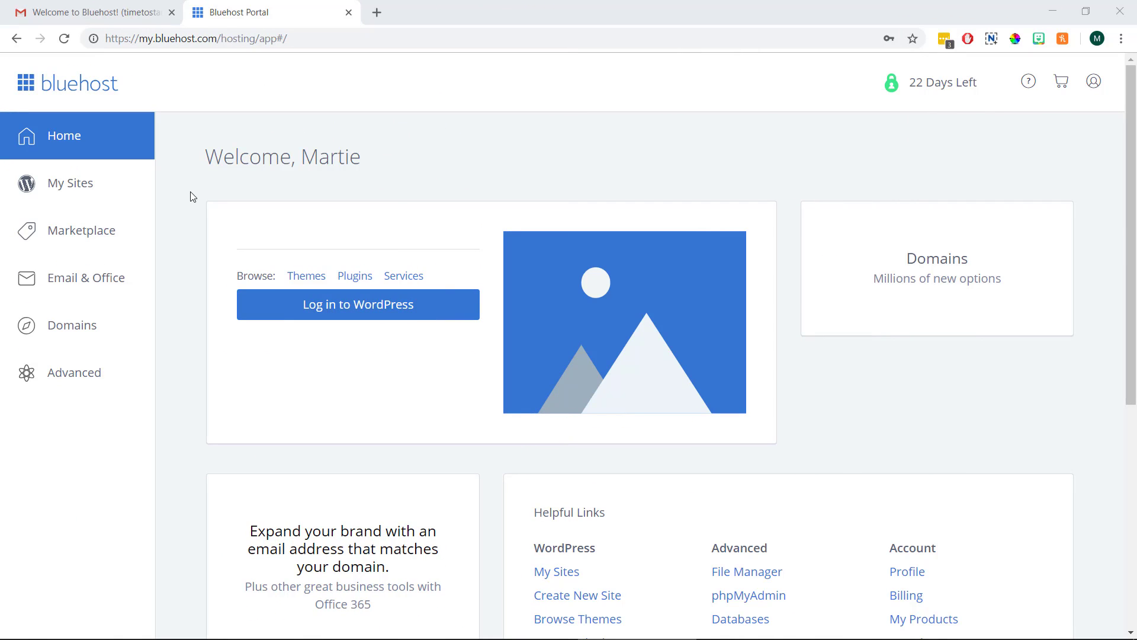
{"action": "left_click", "coordinate": [105, 191]}
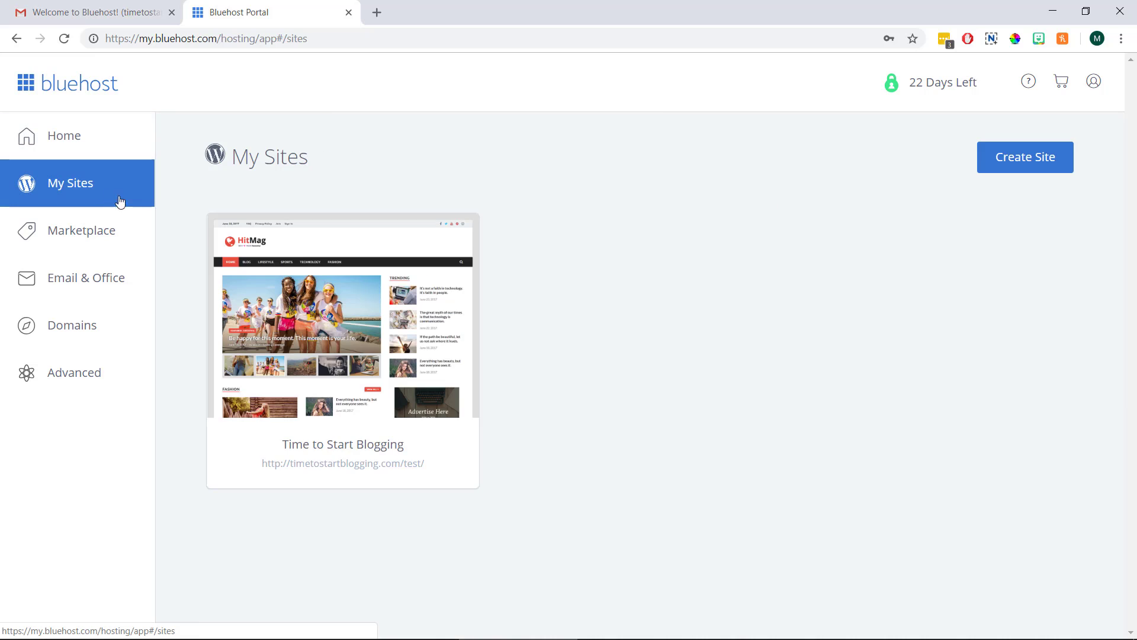
{"action": "left_click", "coordinate": [1003, 163]}
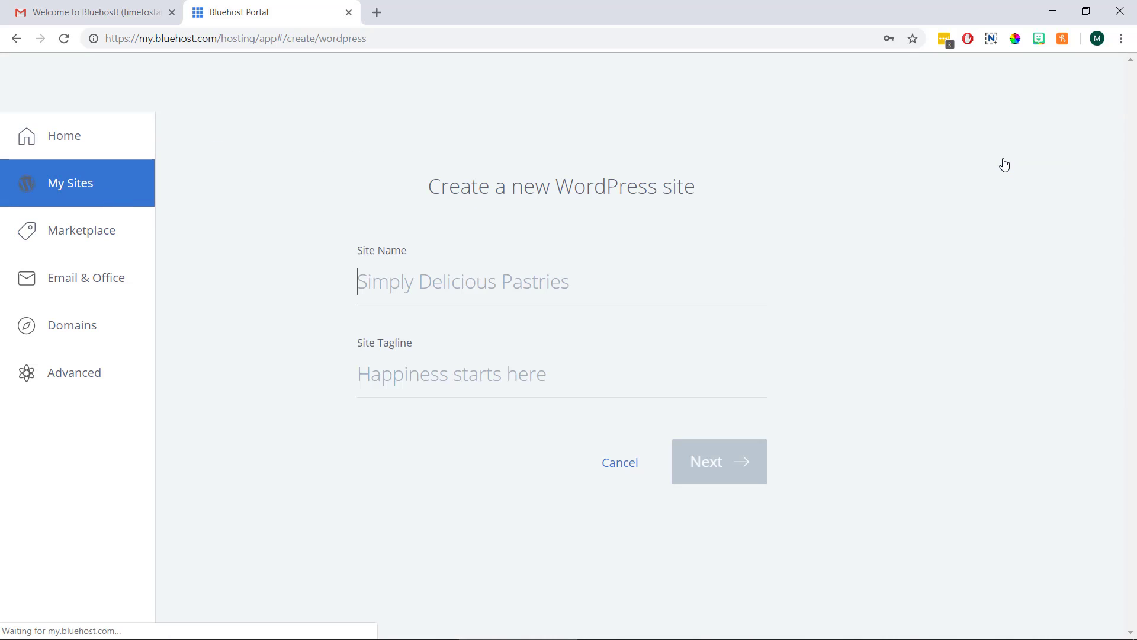
{"action": "type", "text": "M"}
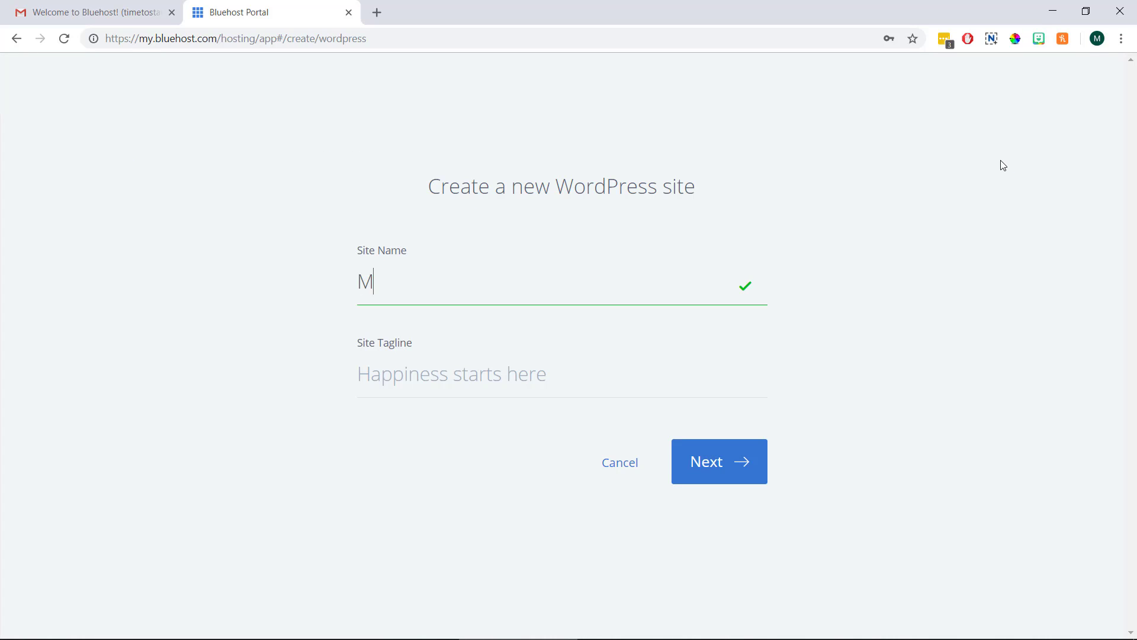
{"action": "type", "text": "y Cool Blog"}
{"action": "key", "text": "Tab"}
{"action": "type", "text": "This is my"}
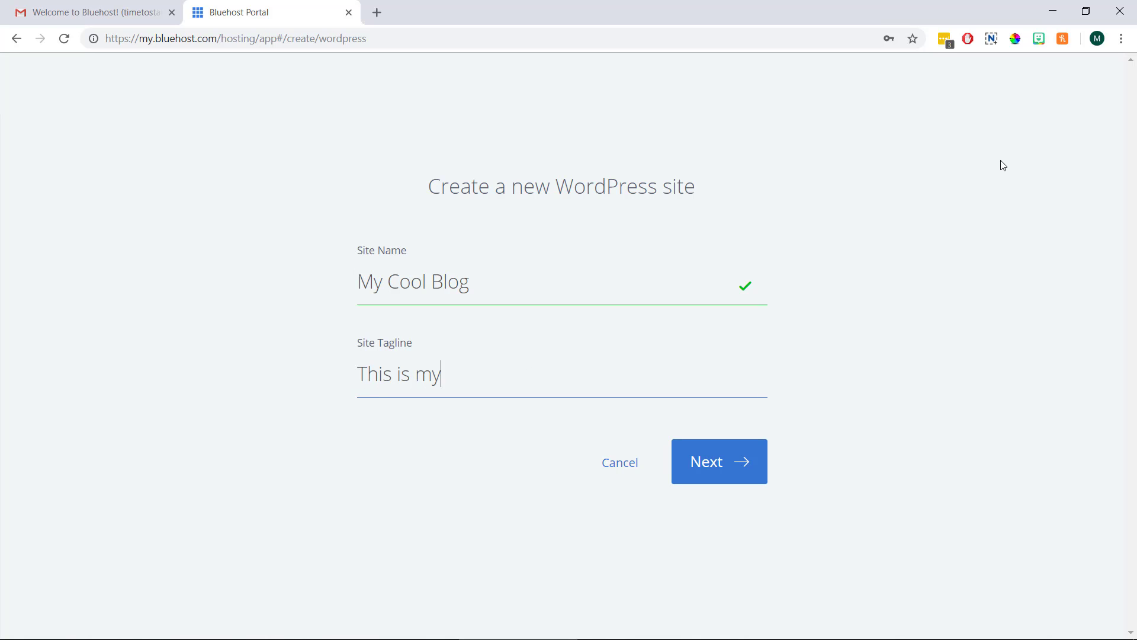
{"action": "type", "text": " tagline!"}
Keep timetostartblogging.com as the site's domain and begin installation.
{"action": "left_click", "coordinate": [727, 469]}
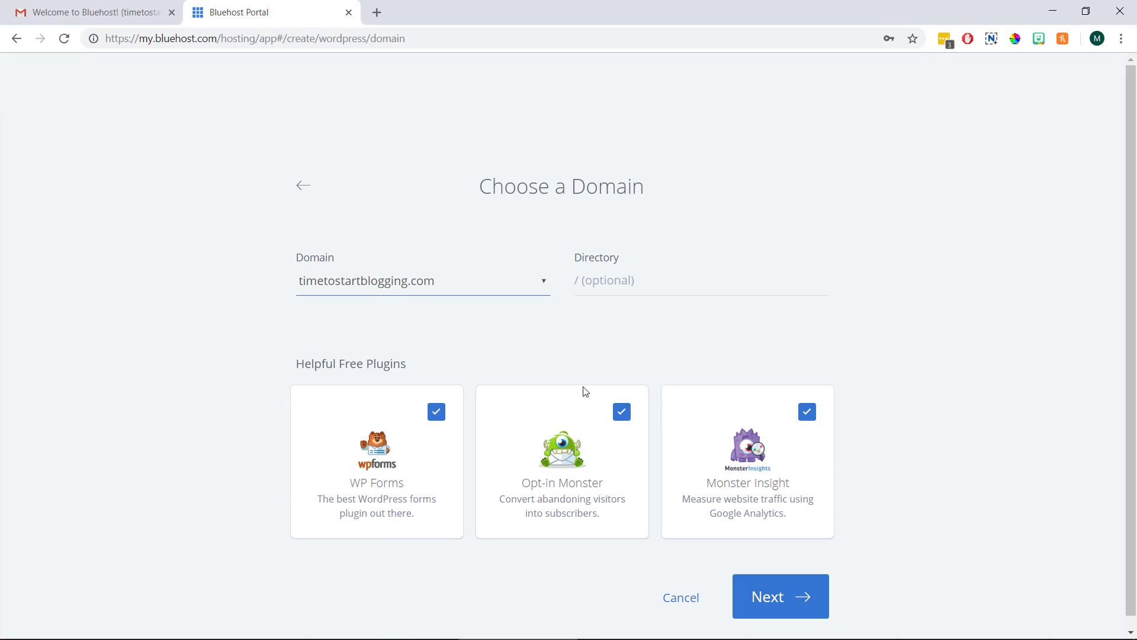
{"action": "left_click", "coordinate": [541, 284]}
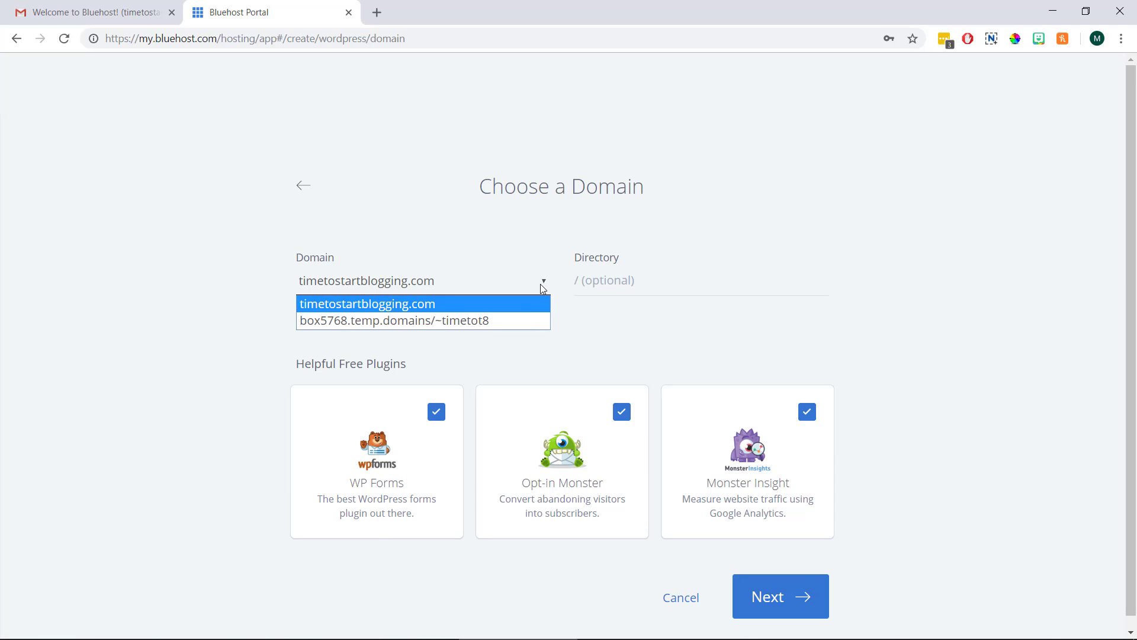
{"action": "left_click", "coordinate": [530, 312]}
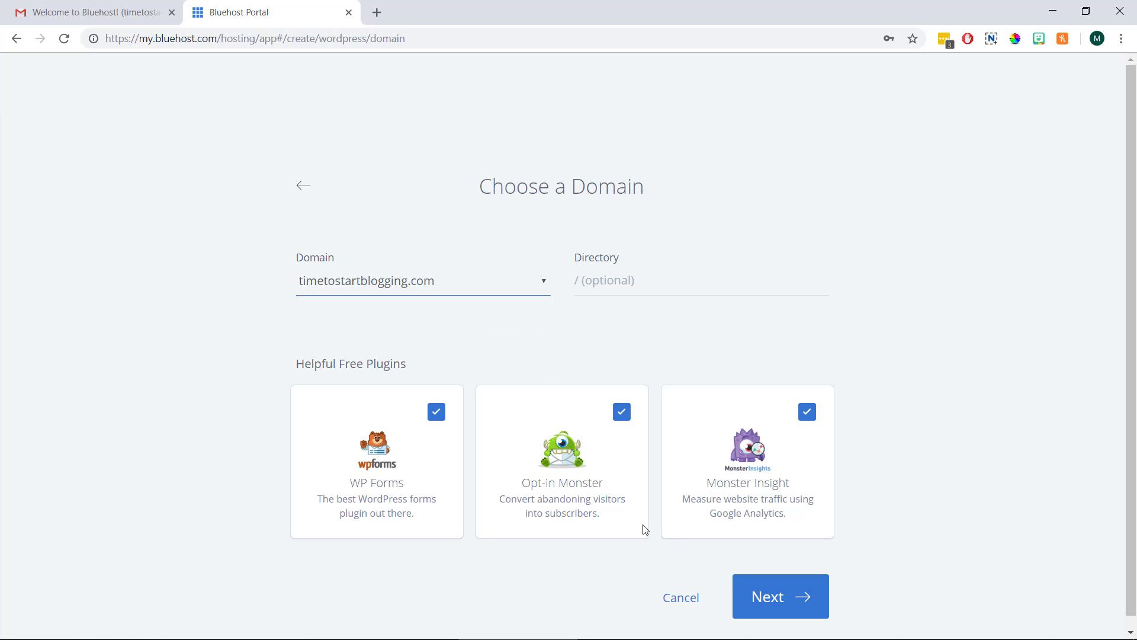
{"action": "left_click", "coordinate": [787, 597]}
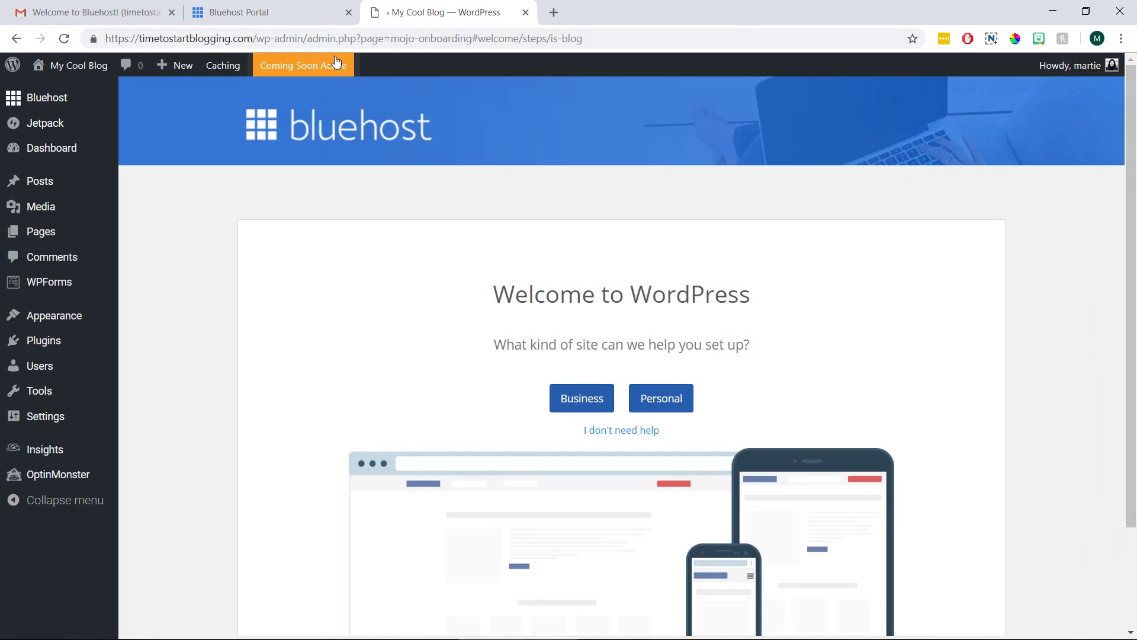
View the live My Cool Blog homepage with its Hello world! post, then return to its dashboard.
{"action": "left_click", "coordinate": [335, 62]}
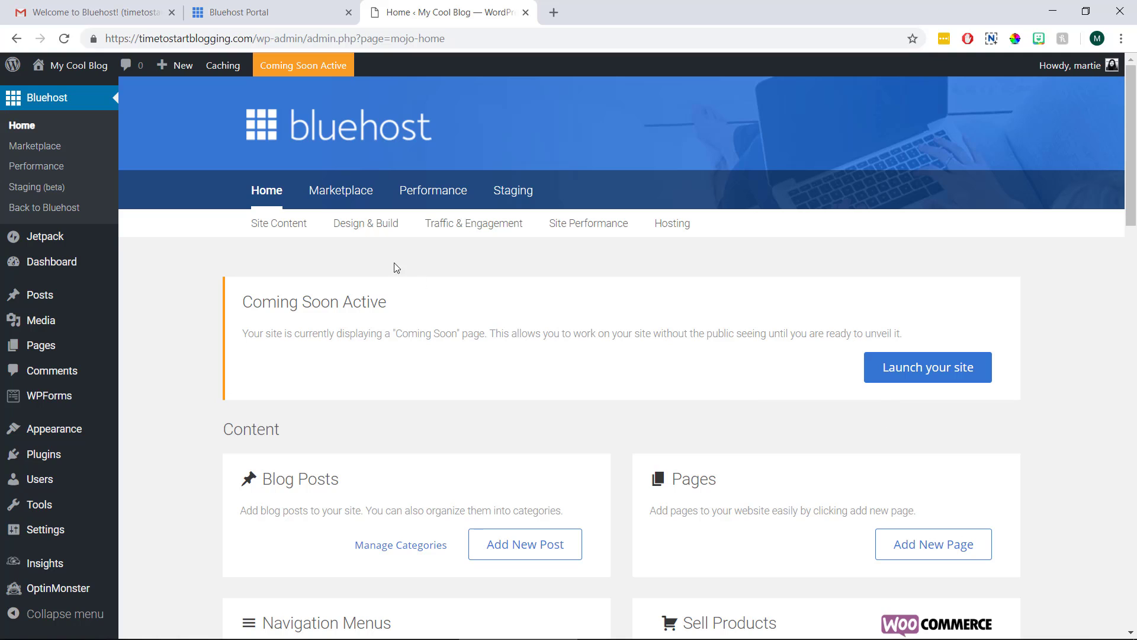
{"action": "mouse_move", "coordinate": [79, 65]}
{"action": "left_click", "coordinate": [83, 89]}
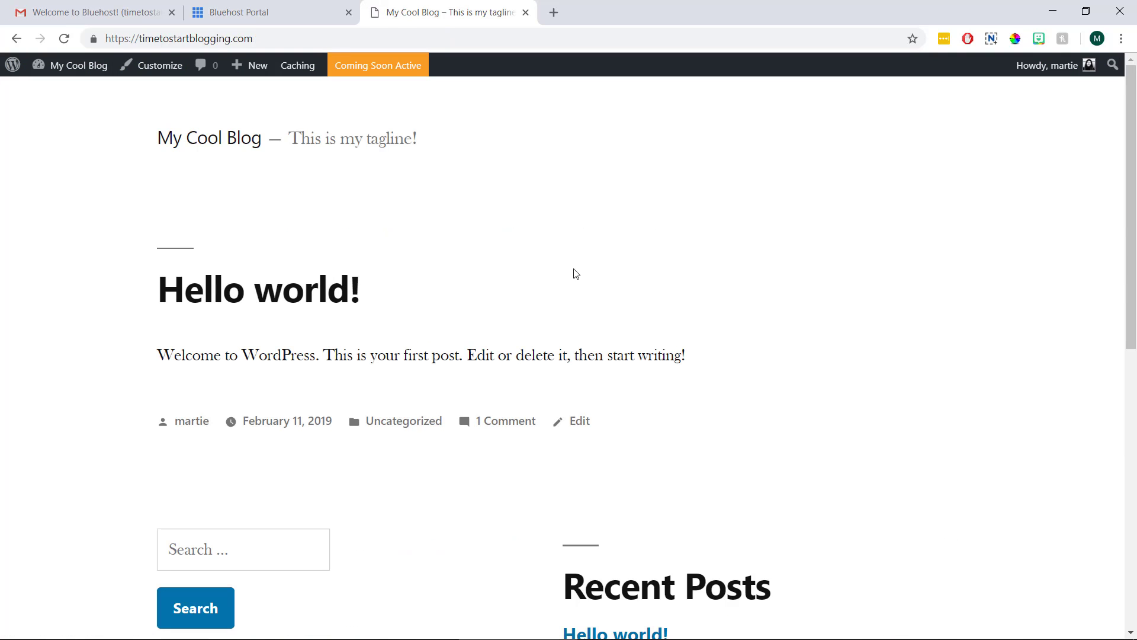
{"action": "left_click_drag", "start_coordinate": [1128, 148], "coordinate": [1135, 105]}
{"action": "left_click", "coordinate": [82, 69]}
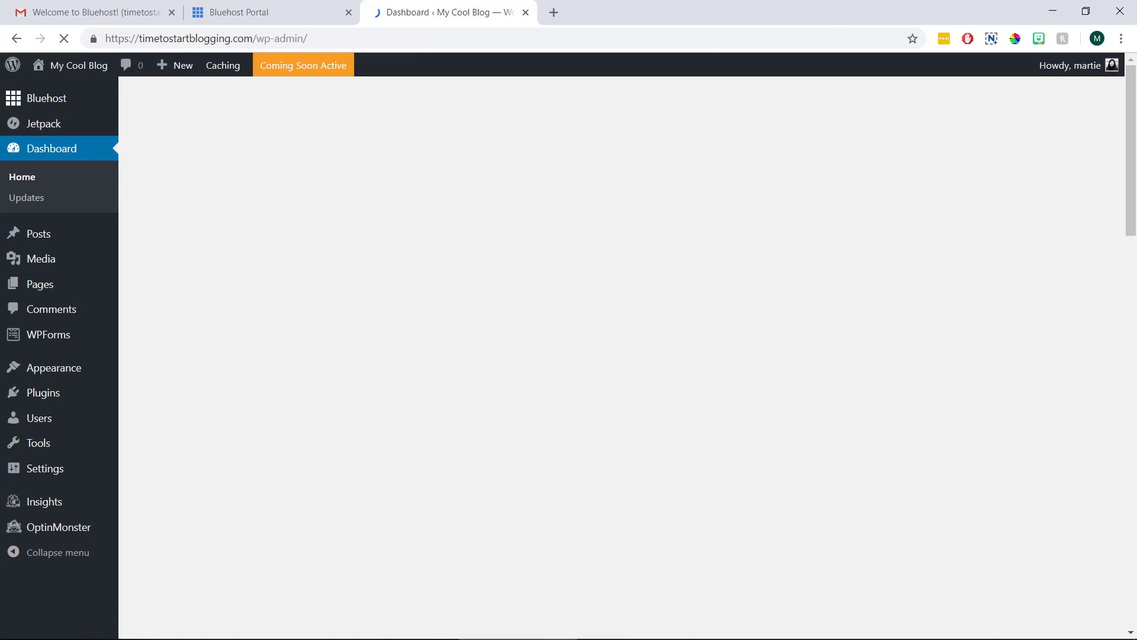